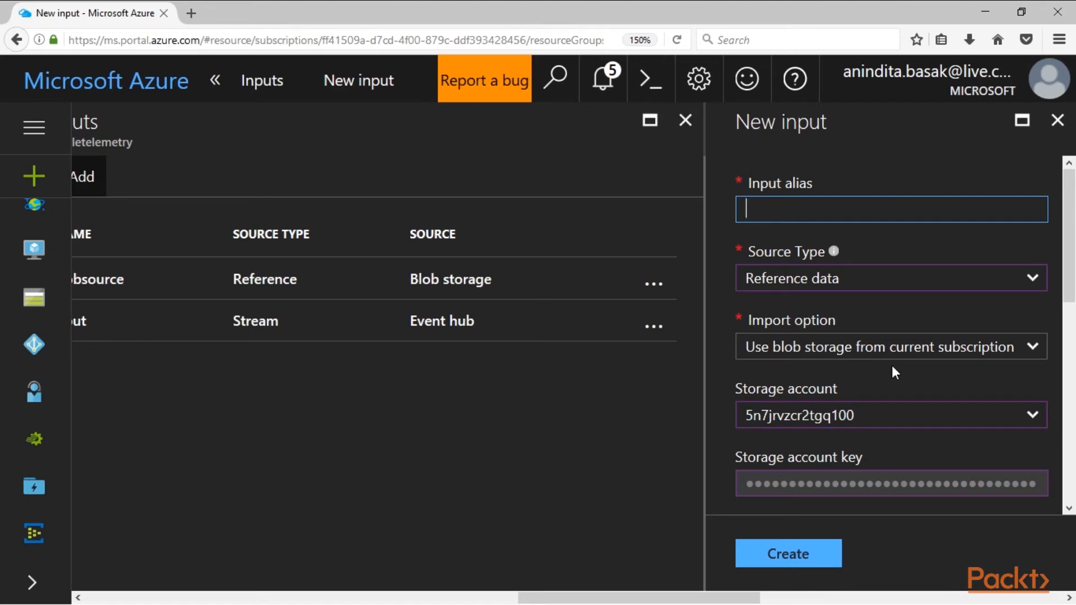
Set the input alias to blobinput and keep the import option that uses blob storage from the current subscription
{"action": "type", "text": "blobinput"}
{"action": "mouse_move", "coordinate": [840, 251]}
{"action": "left_click", "coordinate": [1035, 348]}
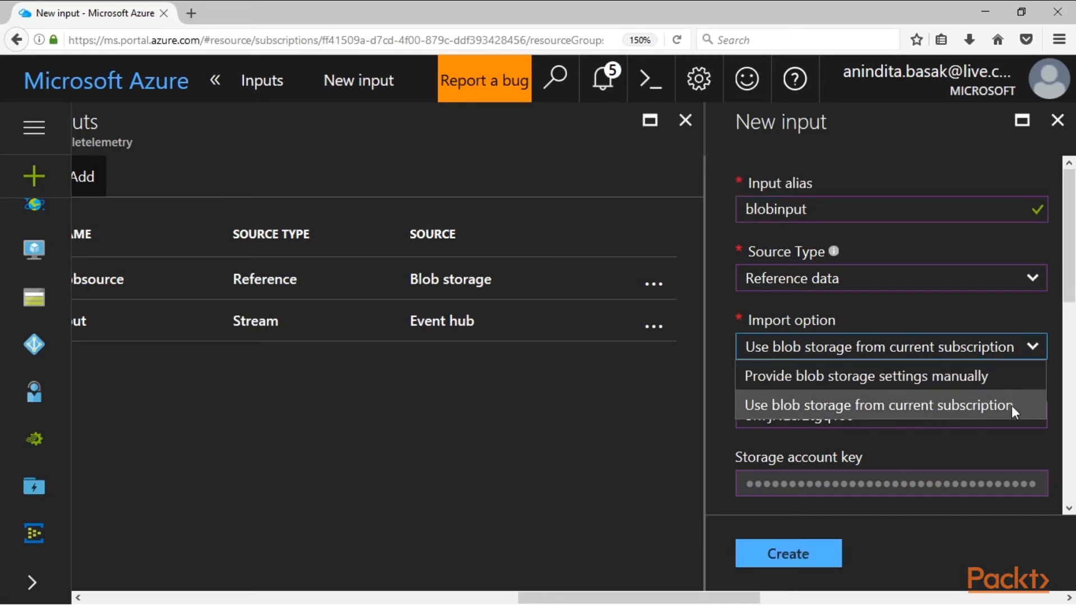
{"action": "left_click", "coordinate": [1032, 353]}
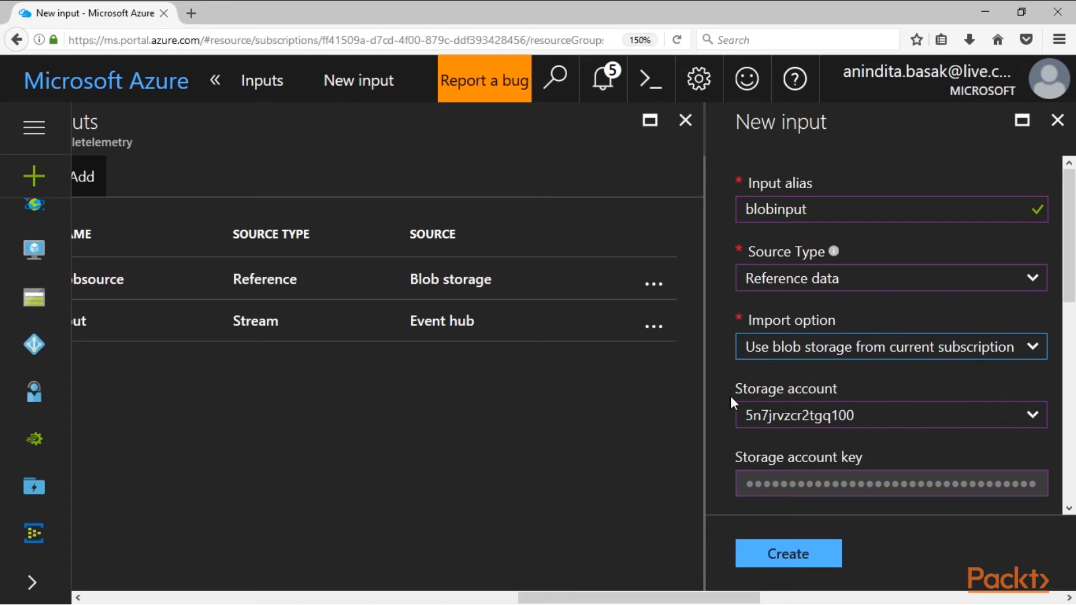
Choose dstphadoop as the storage account and sparkhdi as the container for the new input
{"action": "left_click", "coordinate": [1069, 508]}
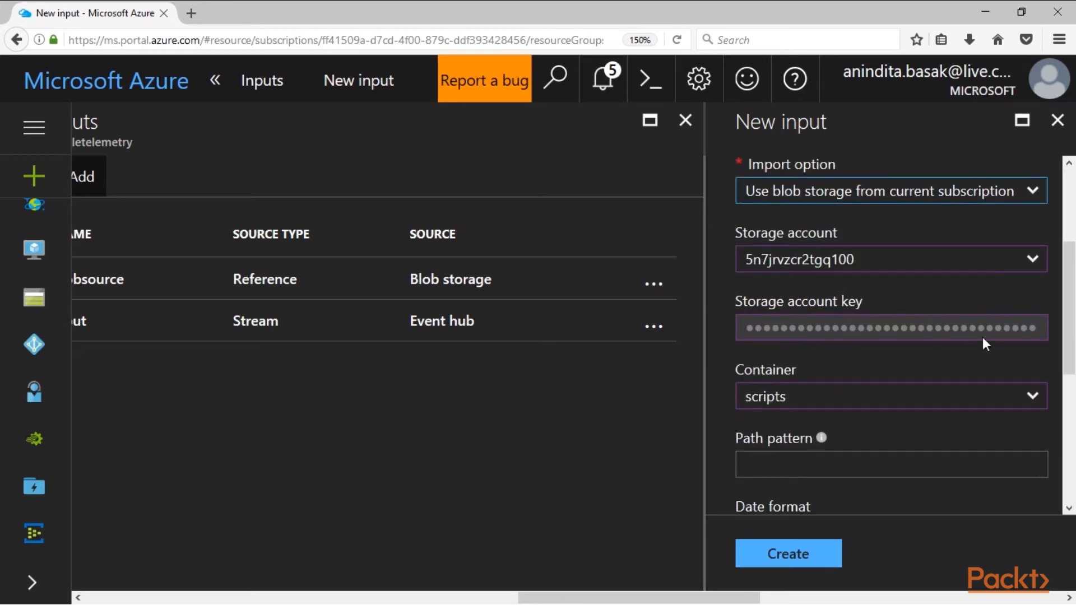
{"action": "left_click", "coordinate": [1034, 260]}
{"action": "scroll", "coordinate": [963, 372], "scroll_direction": "down", "scroll_amount": 3}
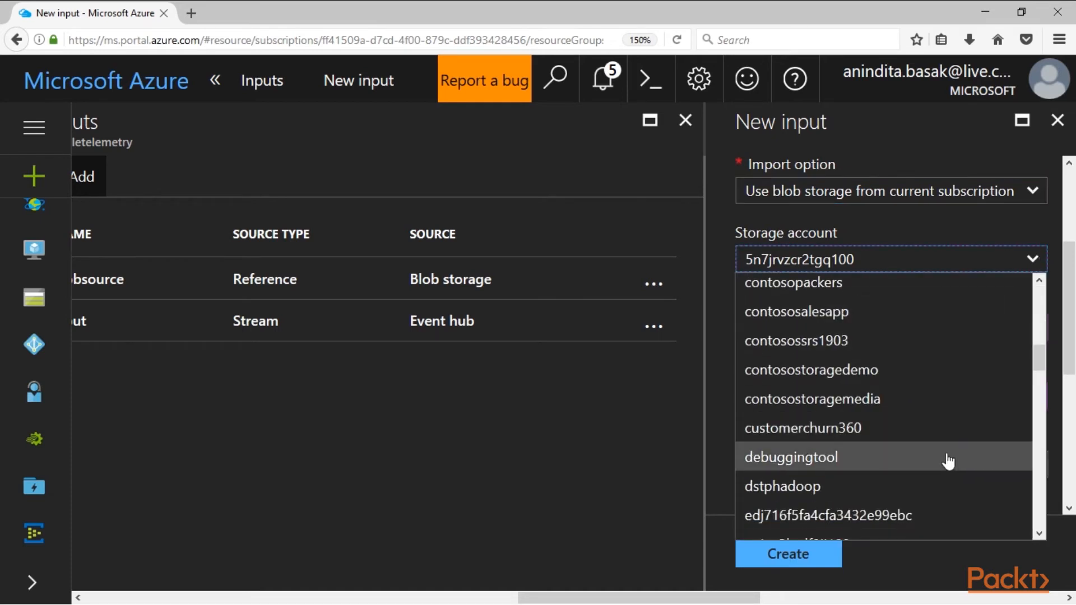
{"action": "scroll", "coordinate": [948, 460], "scroll_direction": "down", "scroll_amount": 2}
{"action": "left_click", "coordinate": [931, 376]}
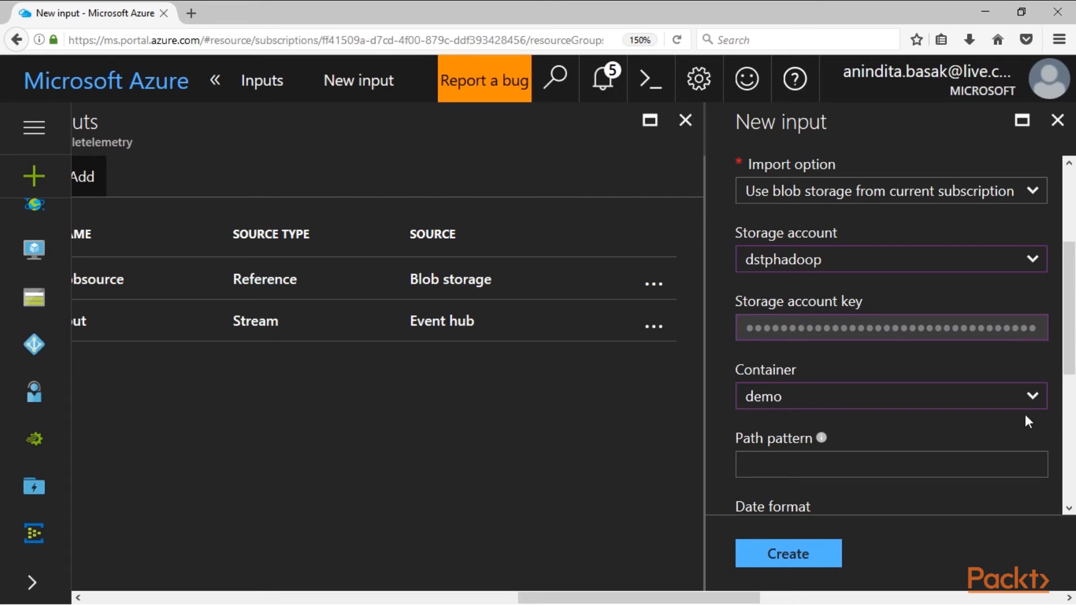
{"action": "left_click", "coordinate": [1034, 398]}
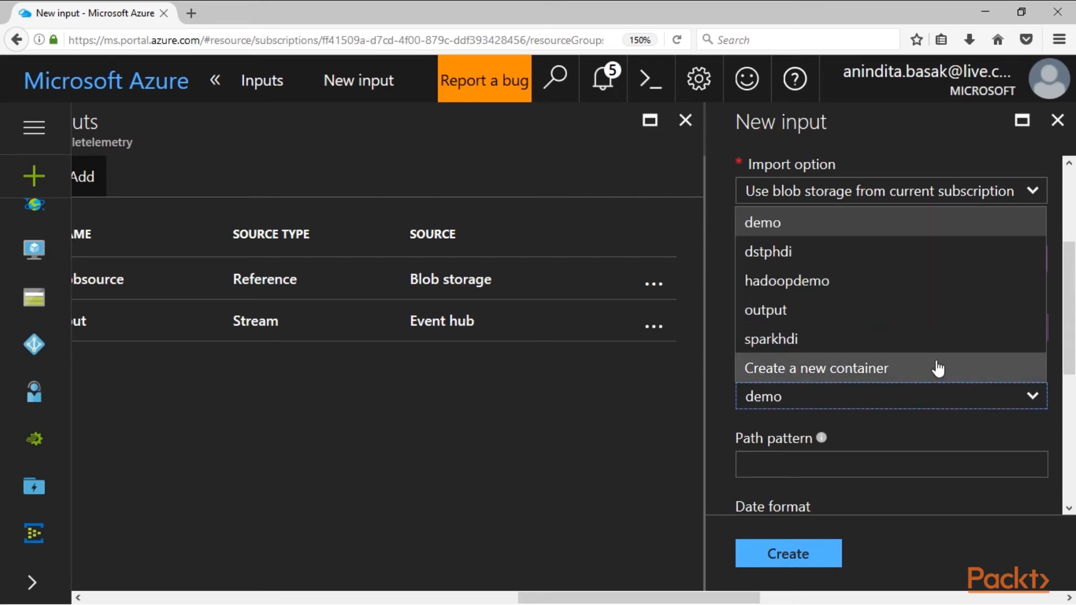
{"action": "left_click", "coordinate": [915, 337]}
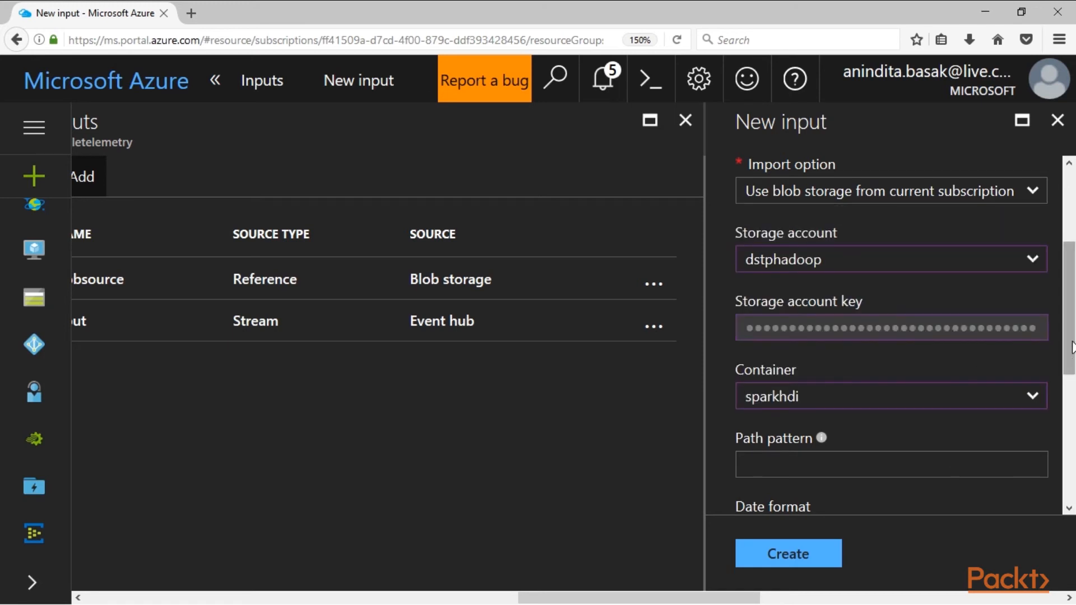
Check the path pattern's help text and set the path pattern to {date}{time}
{"action": "scroll", "coordinate": [1037, 387], "scroll_direction": "down", "scroll_amount": 3}
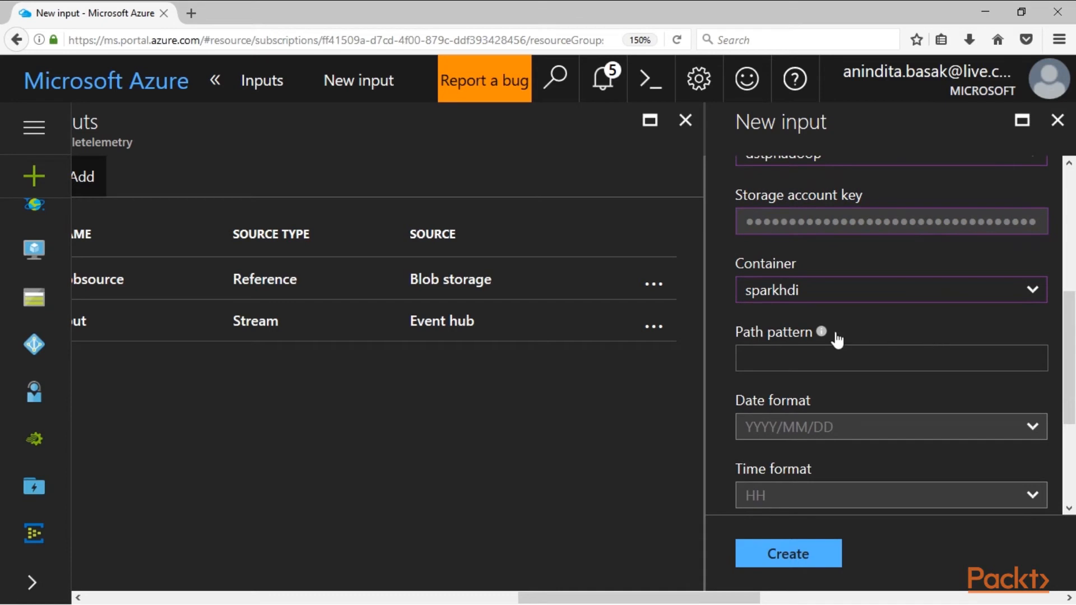
{"action": "mouse_move", "coordinate": [833, 336]}
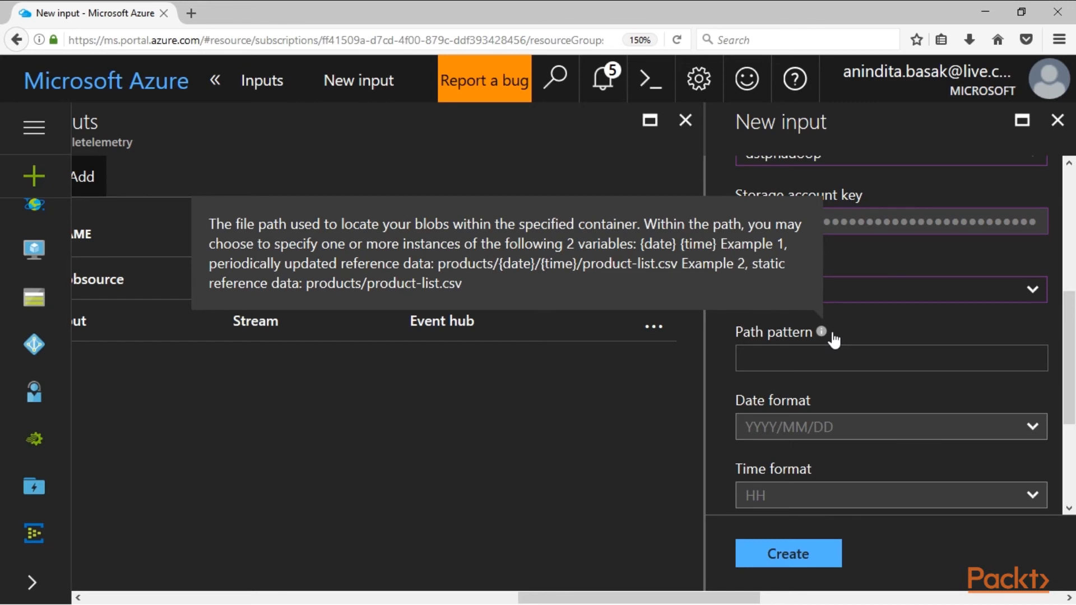
{"action": "left_click", "coordinate": [790, 365]}
{"action": "type", "text": "{date}"}
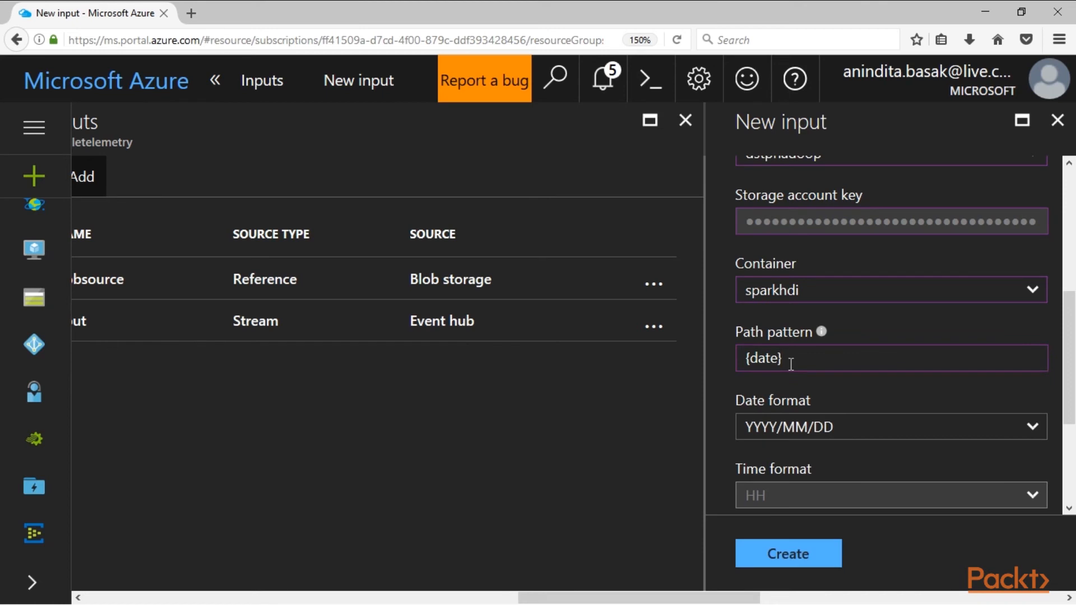
{"action": "type", "text": "{time}"}
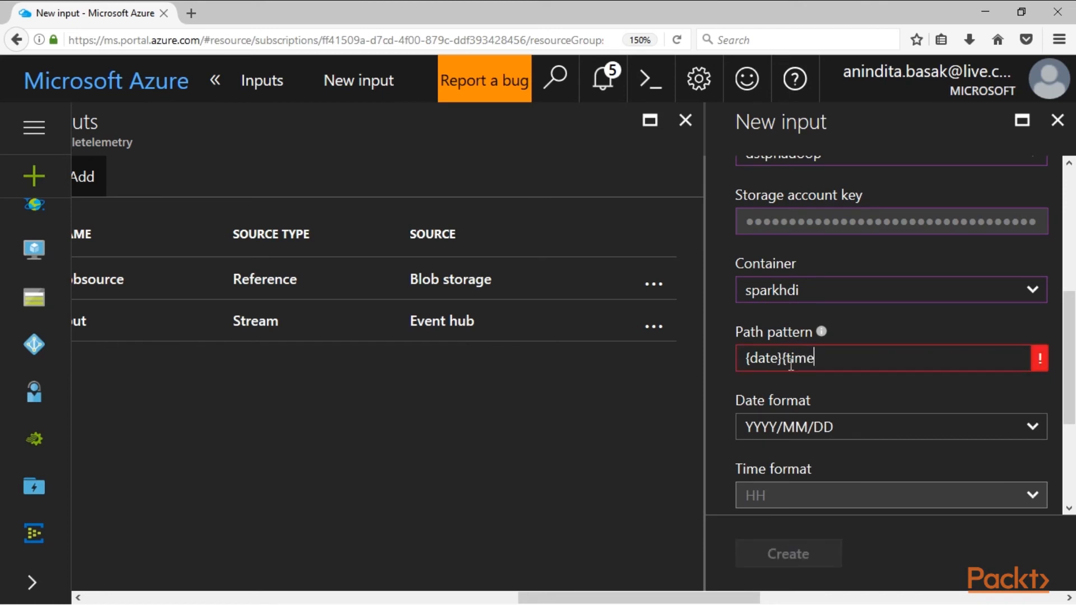
Review the available date and time formats, keeping YYYY/MM/DD for the date and HH for the time
{"action": "left_click", "coordinate": [1039, 428]}
{"action": "left_click", "coordinate": [1042, 435]}
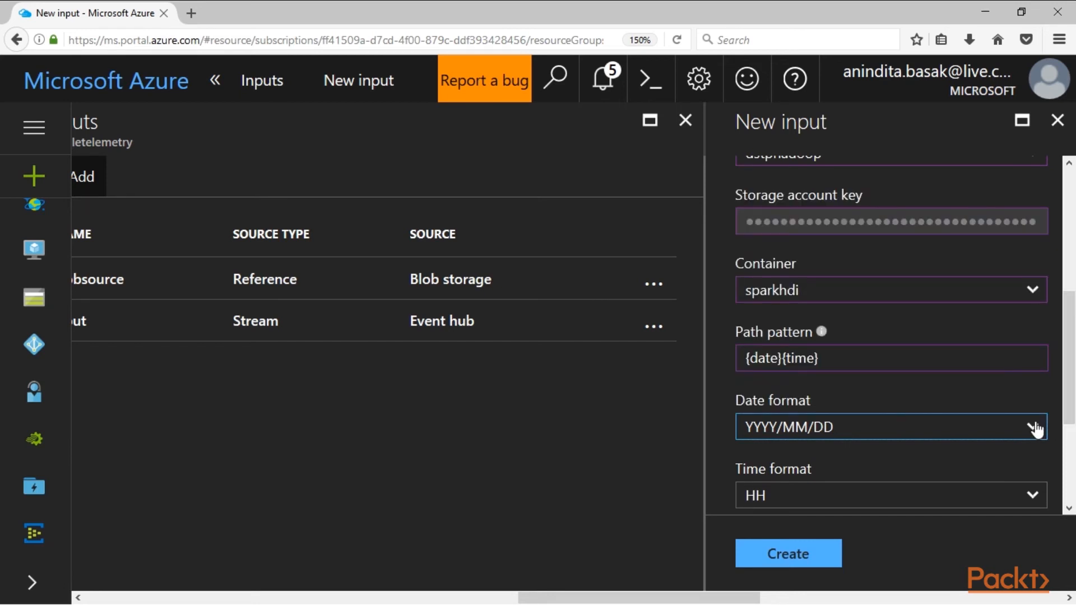
{"action": "left_click", "coordinate": [1036, 429]}
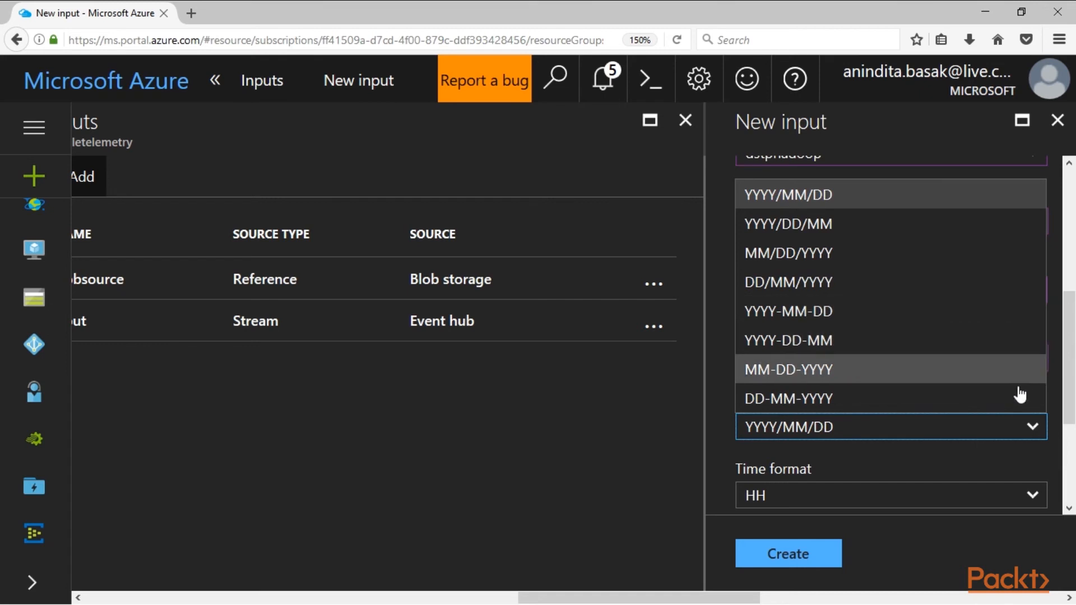
{"action": "left_click", "coordinate": [1071, 314]}
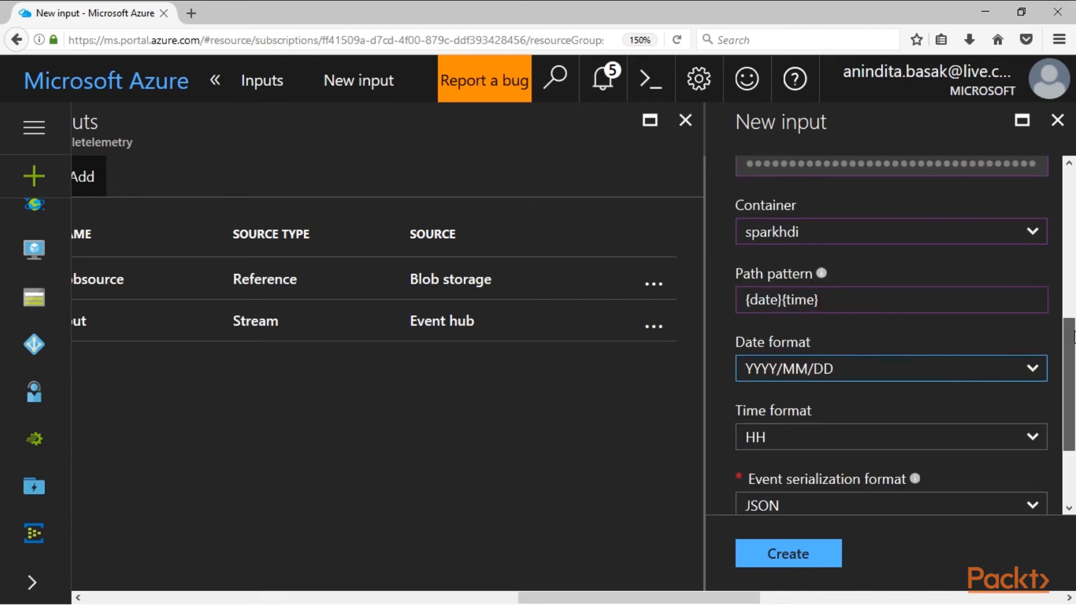
{"action": "left_click", "coordinate": [1034, 440]}
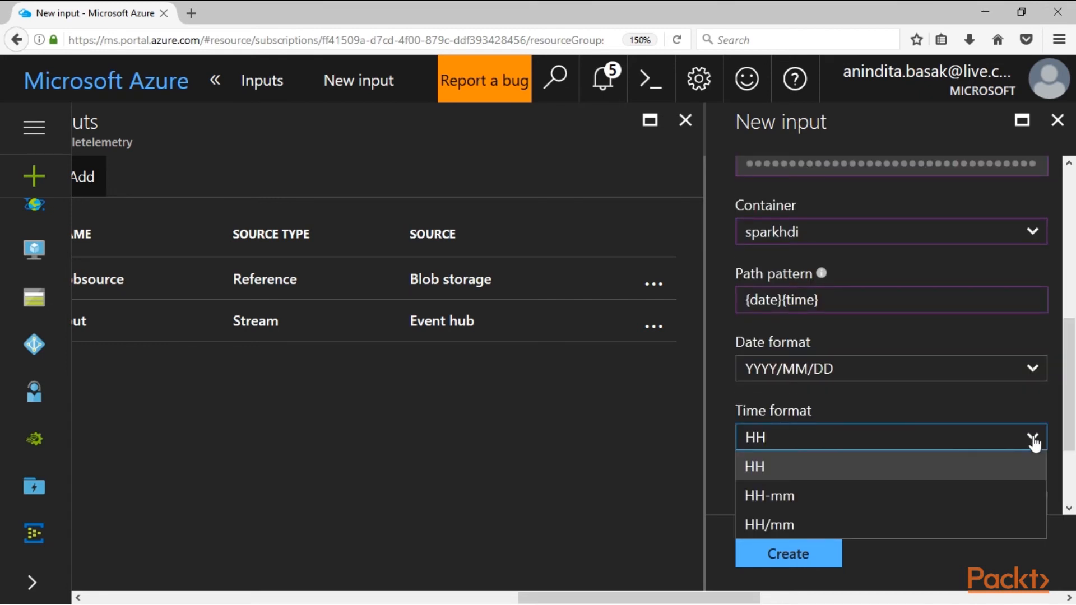
{"action": "left_click", "coordinate": [1033, 442]}
{"action": "scroll", "coordinate": [1069, 414], "scroll_direction": "down", "scroll_amount": 2}
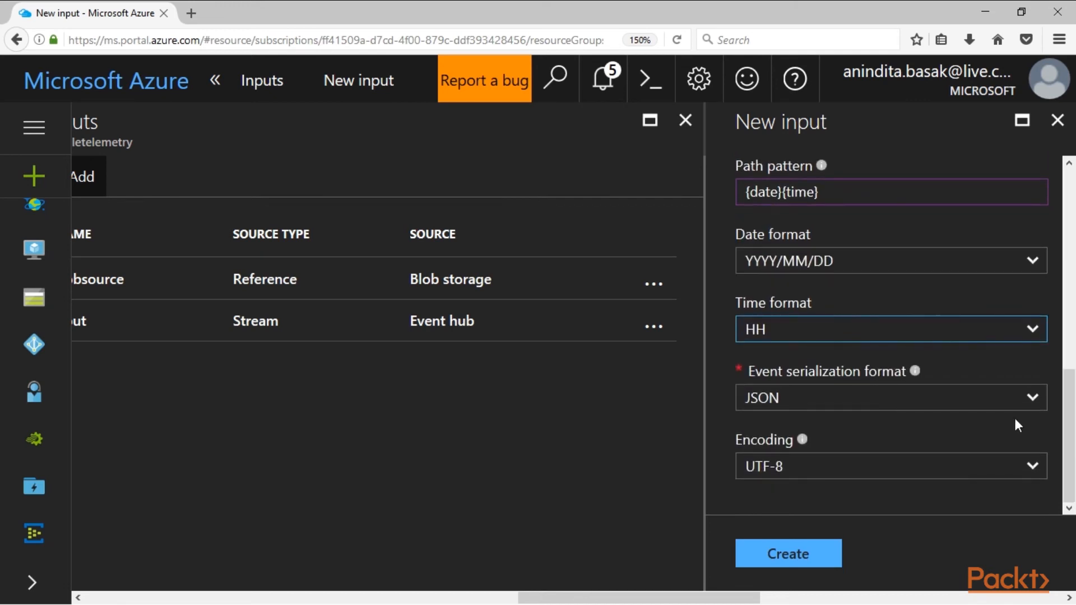
Create the blobinput input with JSON as the event serialization format and UTF-8 encoding
{"action": "mouse_move", "coordinate": [921, 374]}
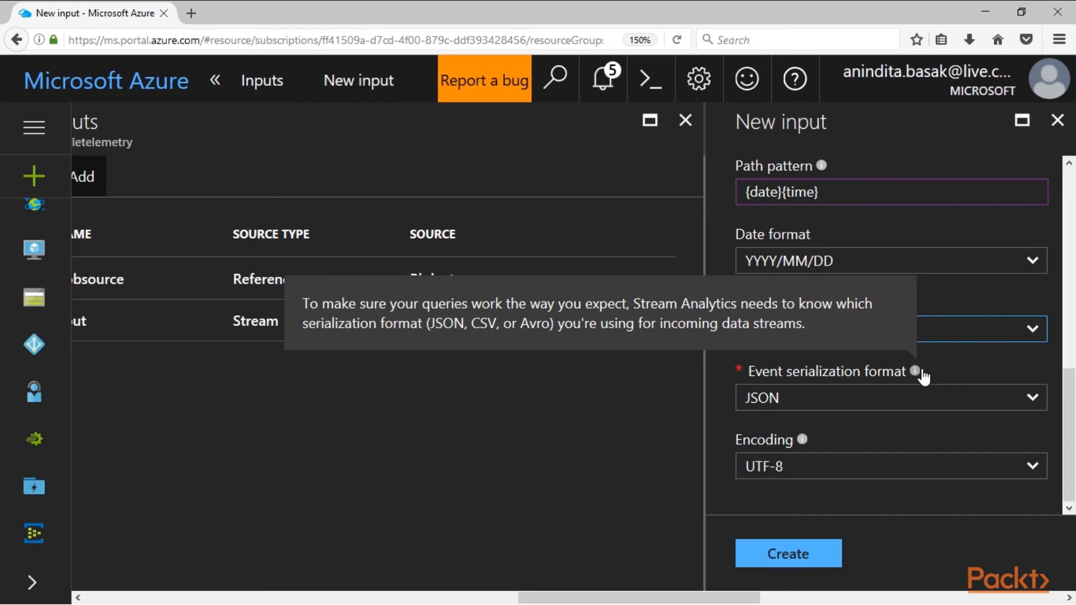
{"action": "left_click", "coordinate": [951, 404]}
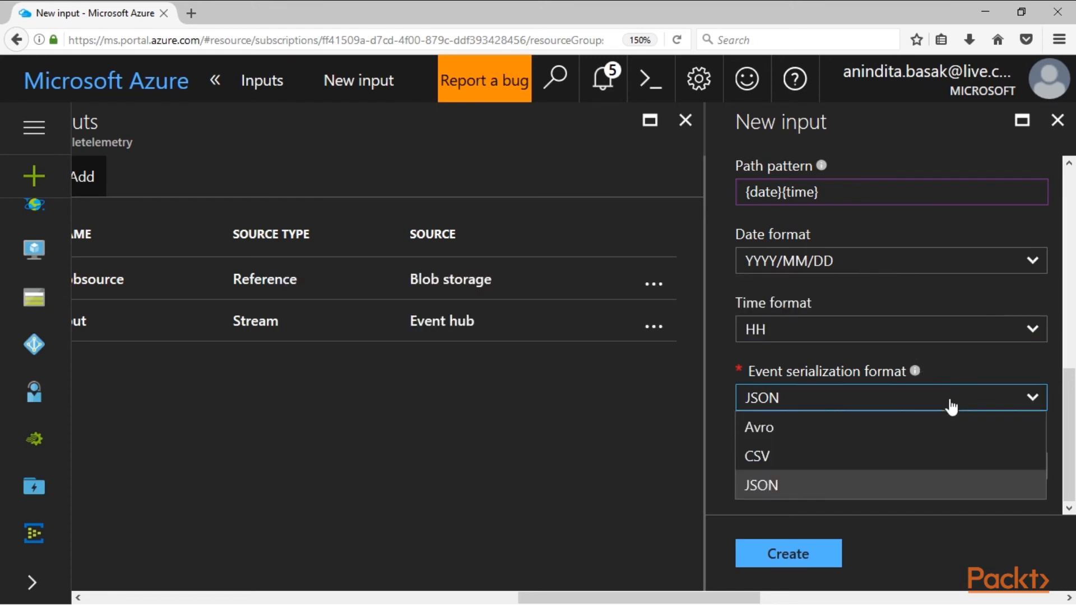
{"action": "left_click", "coordinate": [951, 404]}
{"action": "left_click", "coordinate": [1032, 476]}
{"action": "left_click", "coordinate": [1033, 477]}
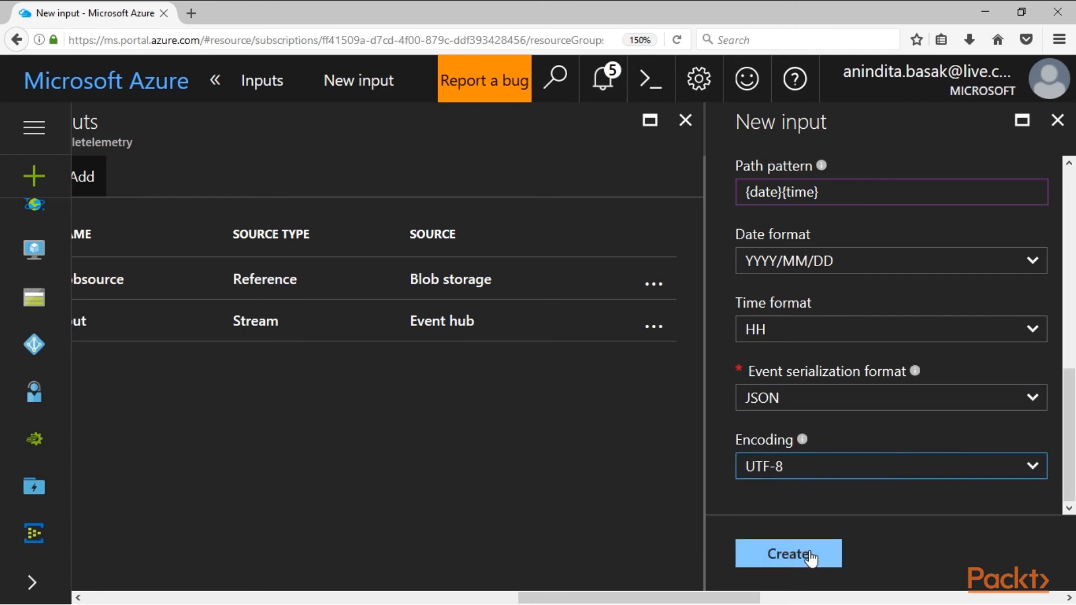
{"action": "left_click", "coordinate": [817, 558]}
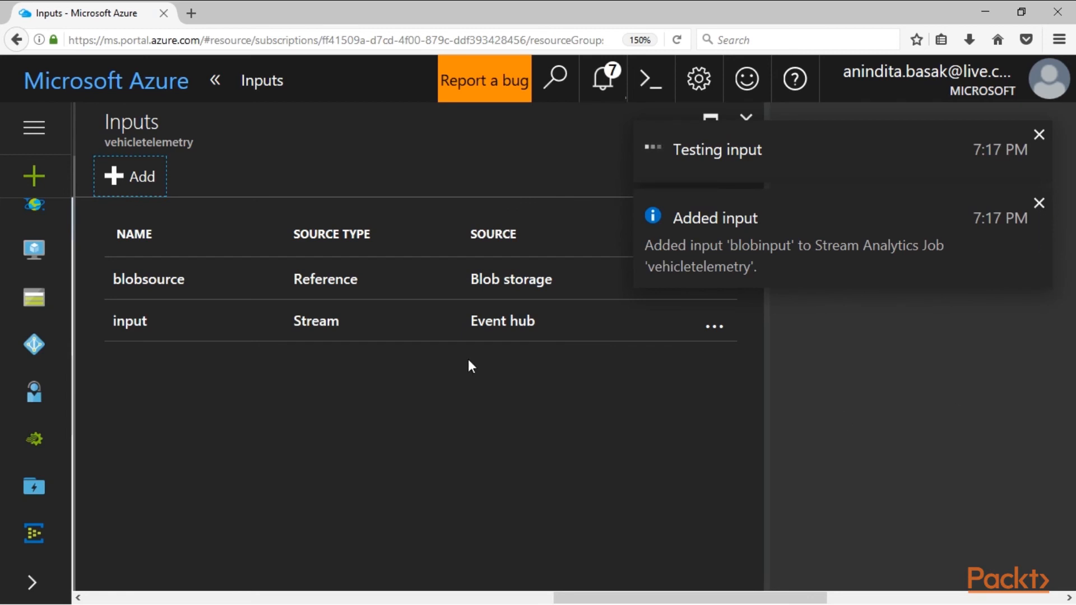
Examine the blobsource input's storage account, container, path pattern, serialization format, delimiter options and encoding, and return to the list of inputs
{"action": "left_click", "coordinate": [212, 284]}
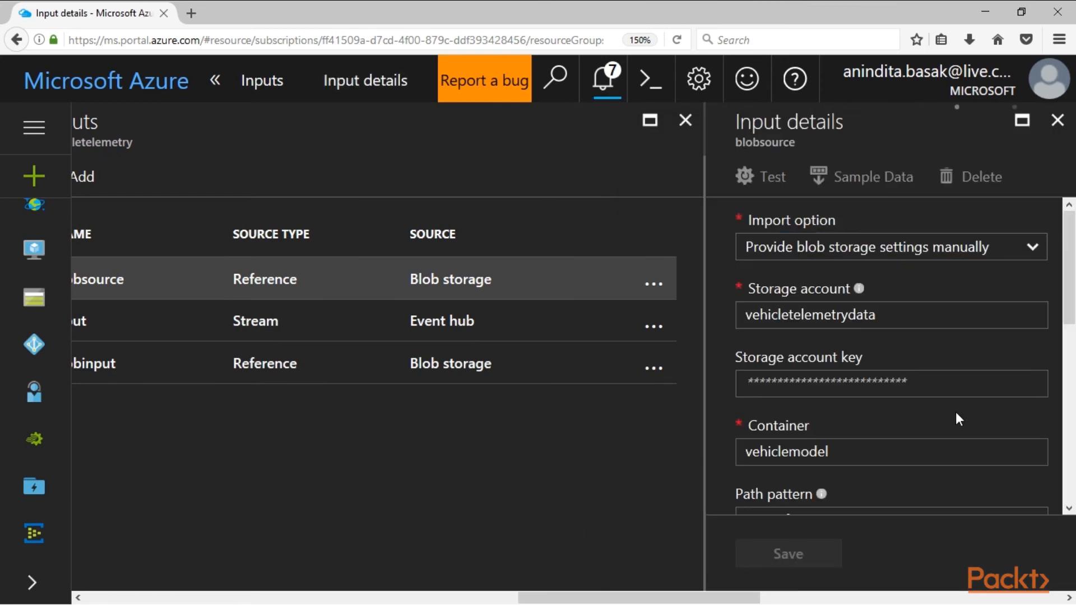
{"action": "scroll", "coordinate": [1074, 291], "scroll_direction": "down", "scroll_amount": 2}
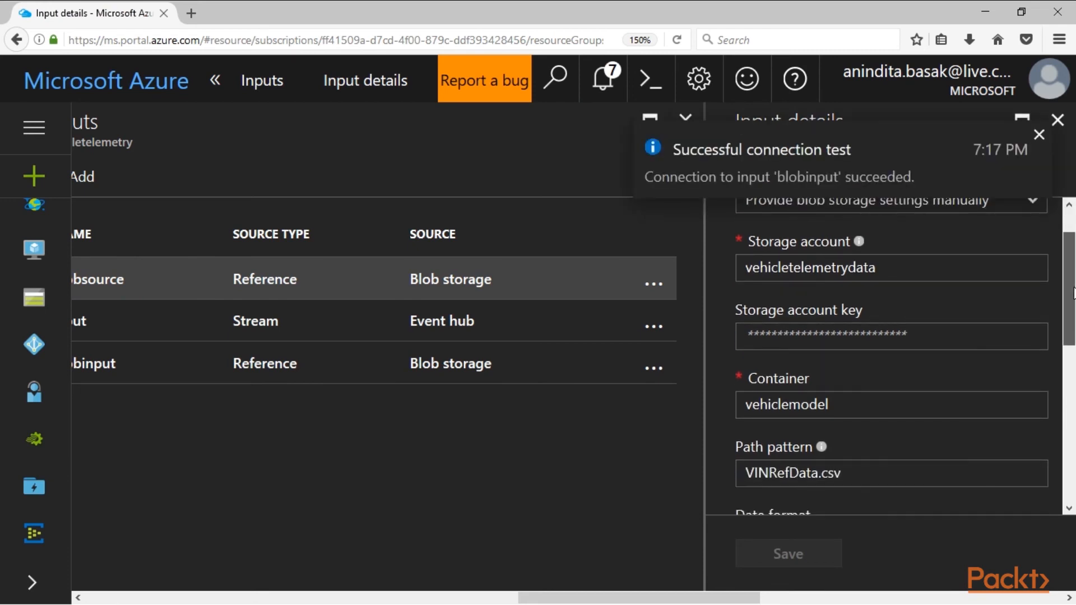
{"action": "left_click", "coordinate": [901, 247]}
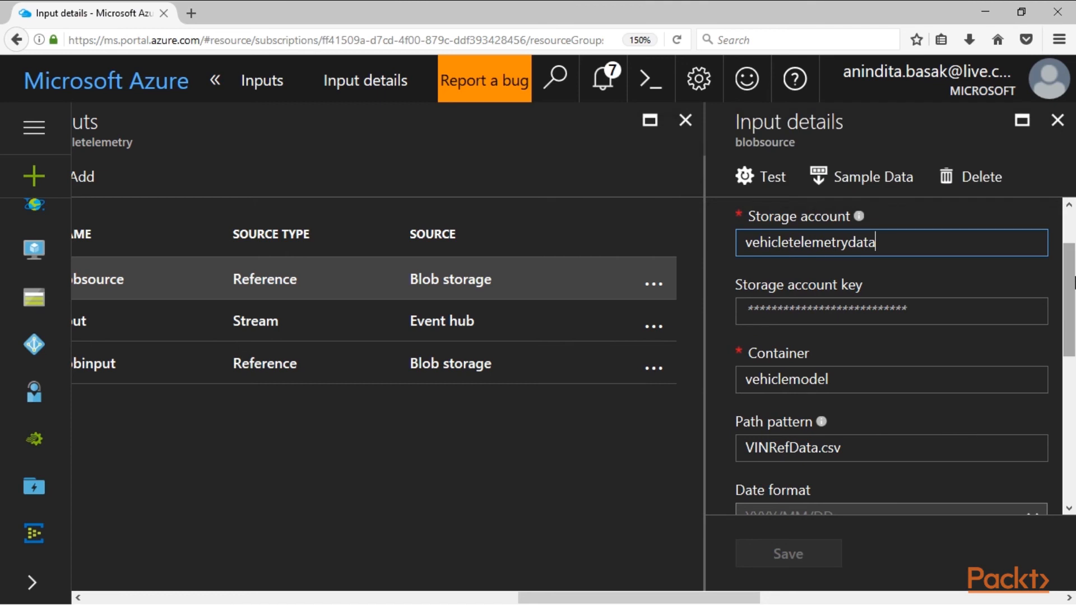
{"action": "left_click_drag", "start_coordinate": [1073, 282], "coordinate": [1074, 343]}
{"action": "left_click", "coordinate": [861, 330]}
{"action": "left_click_drag", "start_coordinate": [1070, 332], "coordinate": [1070, 424]}
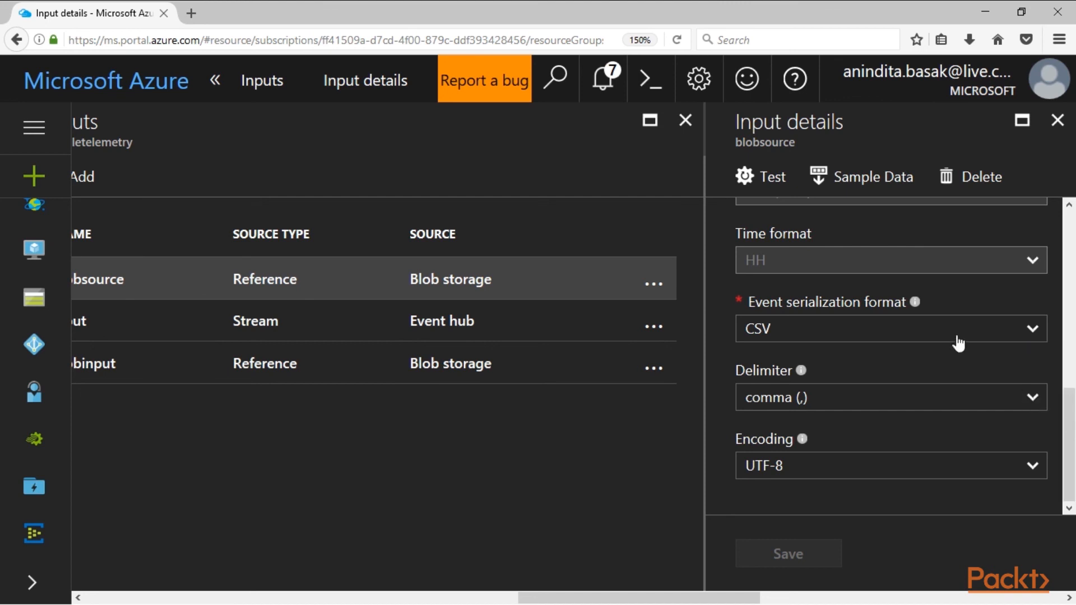
{"action": "left_click", "coordinate": [1034, 408]}
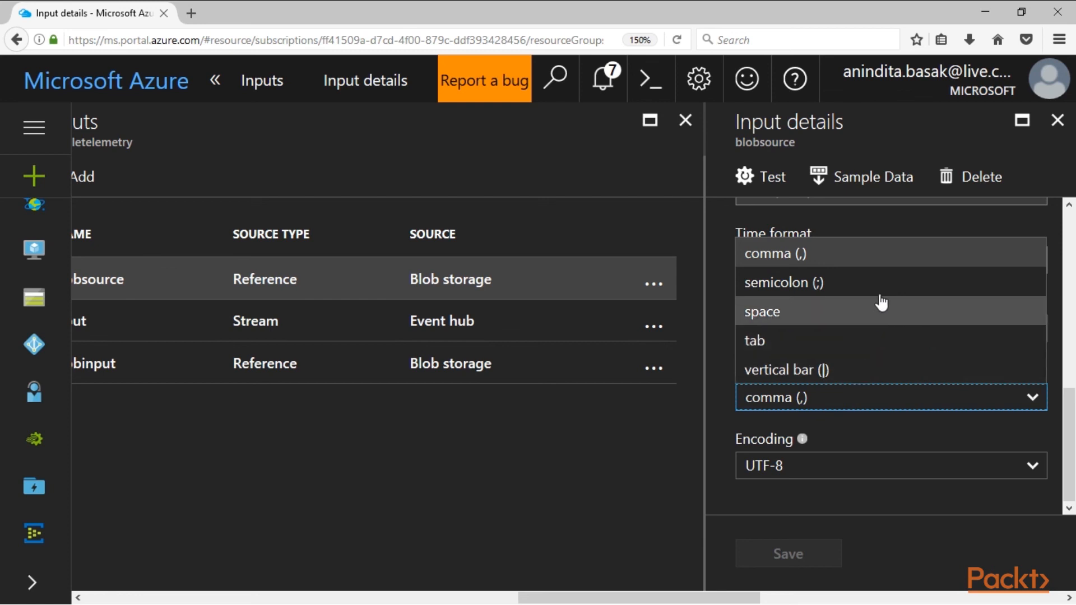
{"action": "left_click", "coordinate": [876, 428]}
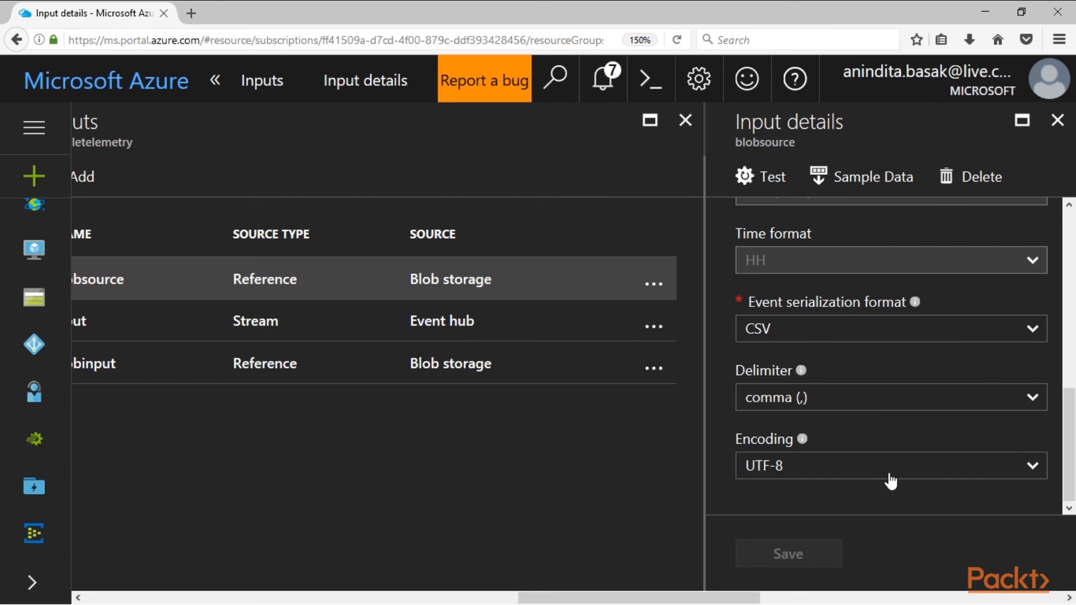
{"action": "scroll", "coordinate": [889, 476], "scroll_direction": "up", "scroll_amount": 6}
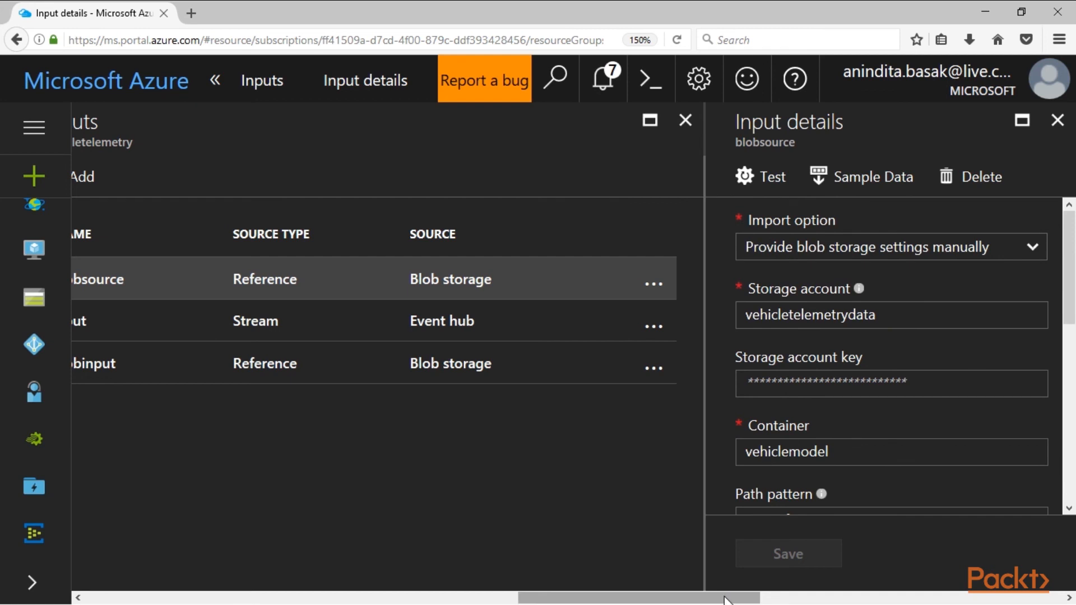
{"action": "left_click_drag", "start_coordinate": [726, 602], "coordinate": [661, 600]}
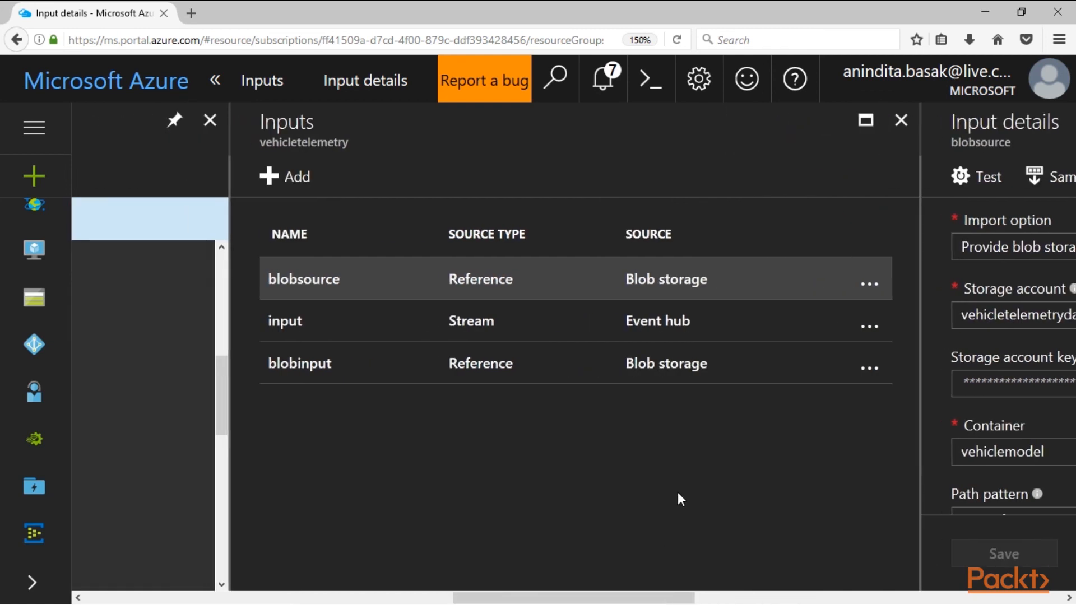